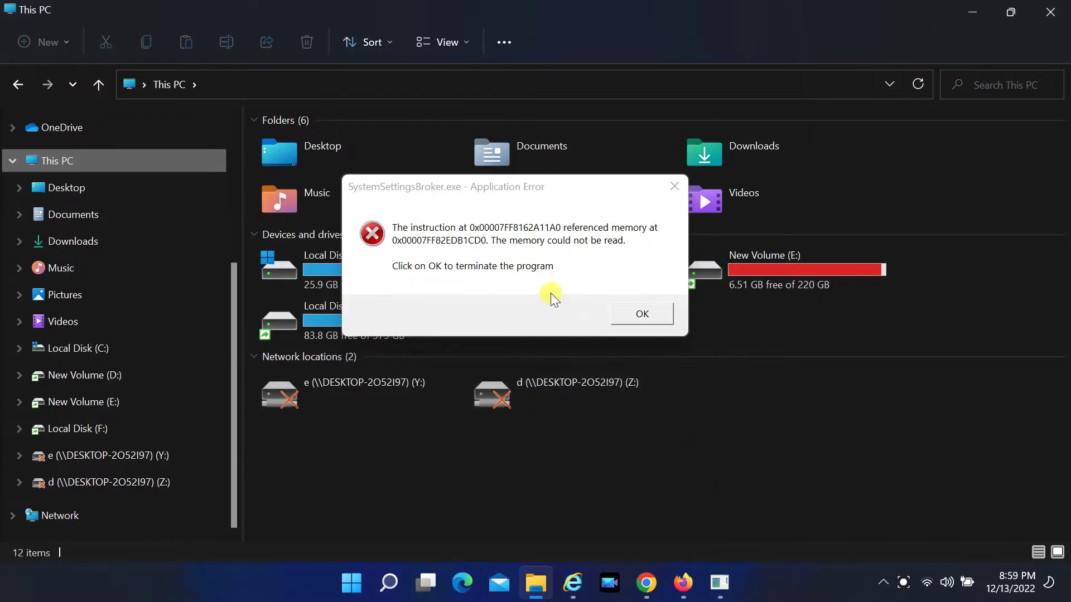
- Acknowledge the SystemSettingsBroker.exe memory error with OK to reveal the desktop
click(643, 316)
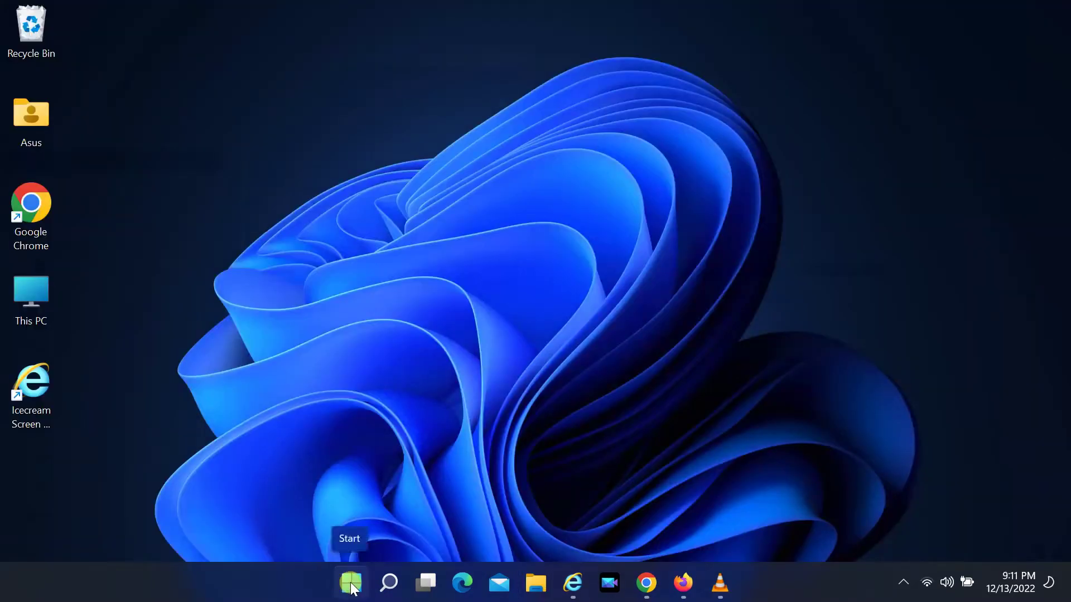
- Go to Settings > System > Troubleshoot > Other troubleshooters and run Windows Update
click(351, 583)
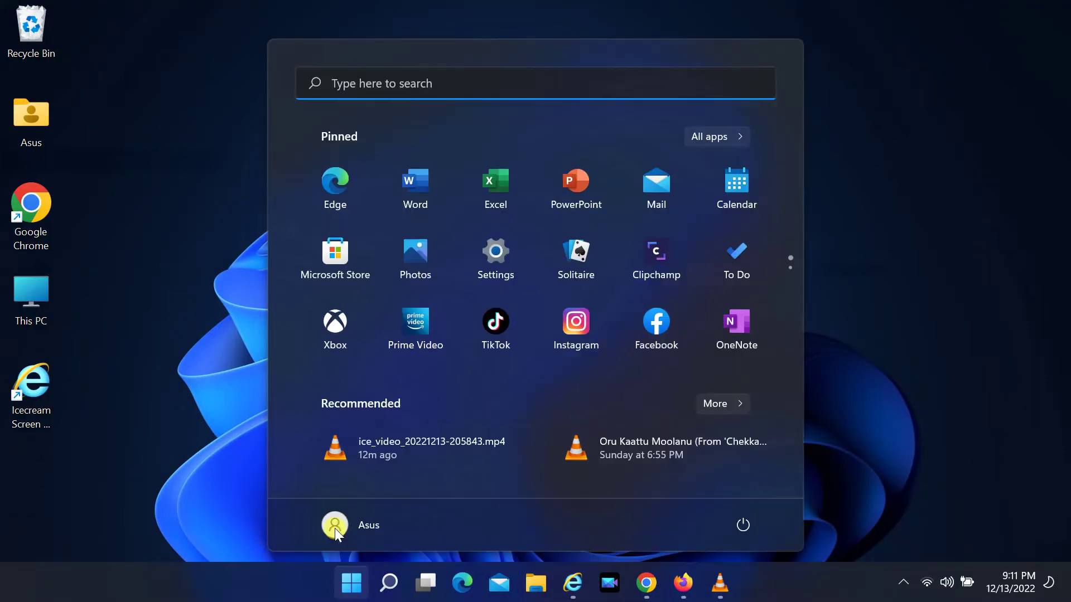
click(492, 259)
scroll(527, 285, down, 1)
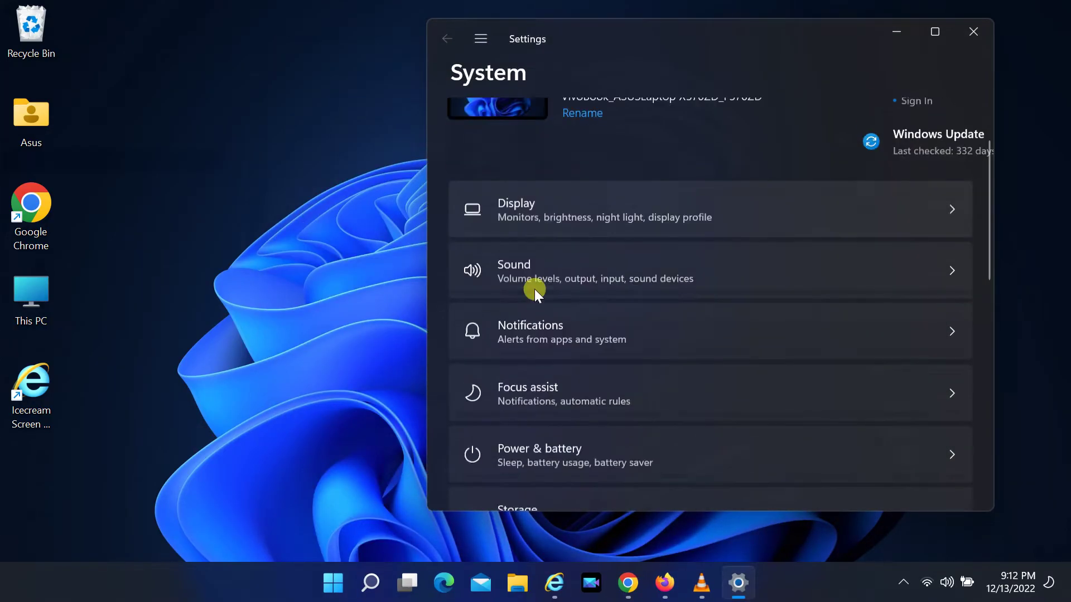
scroll(534, 289, down, 3)
scroll(536, 290, down, 3)
scroll(536, 291, down, 3)
scroll(537, 291, down, 2)
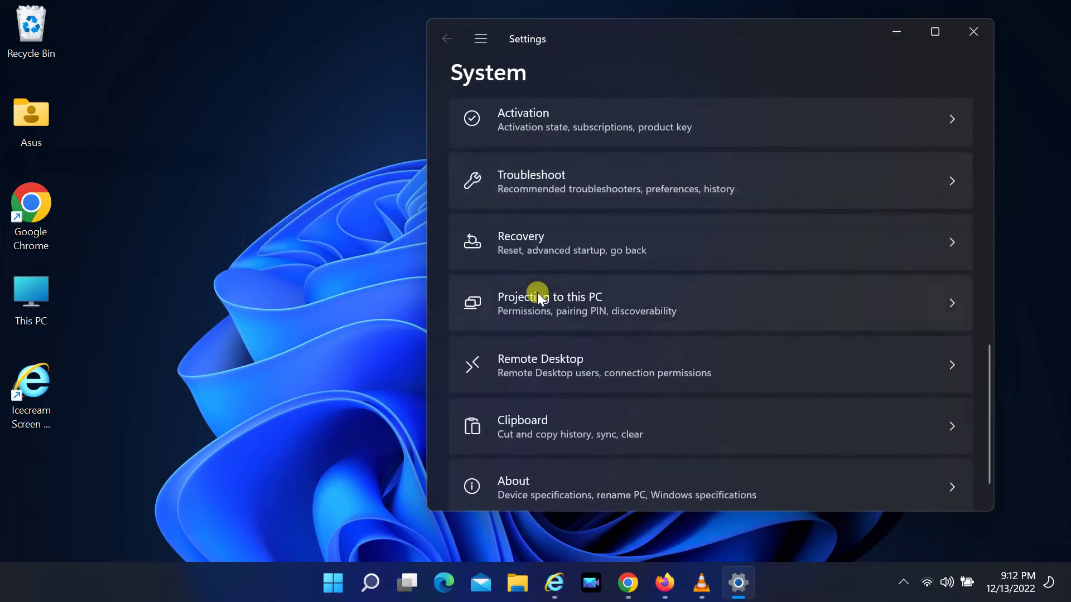
scroll(538, 292, up, 1)
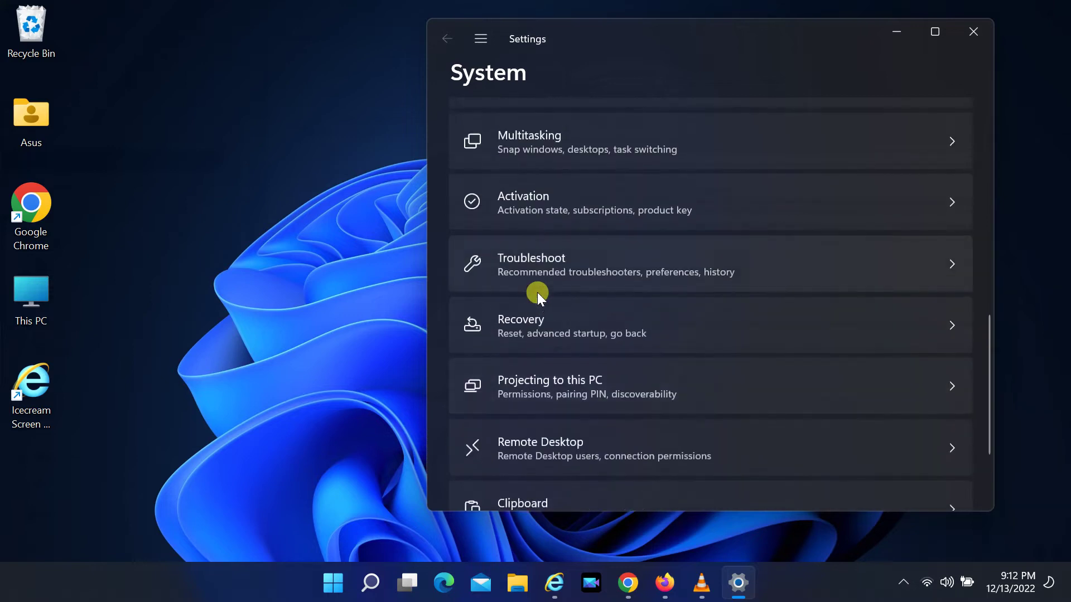
click(535, 263)
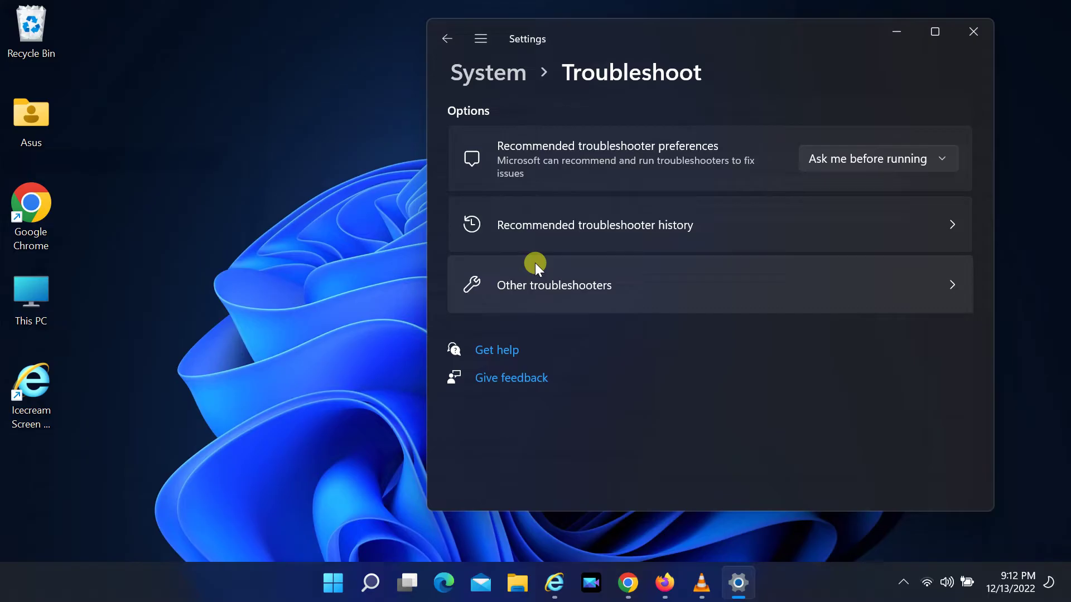
click(941, 283)
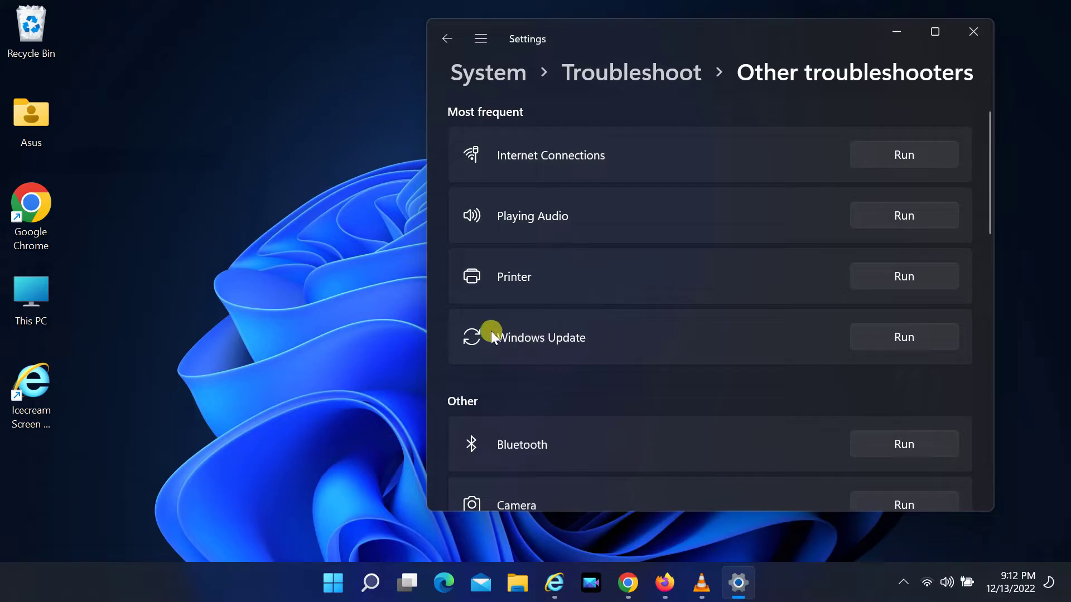
click(855, 338)
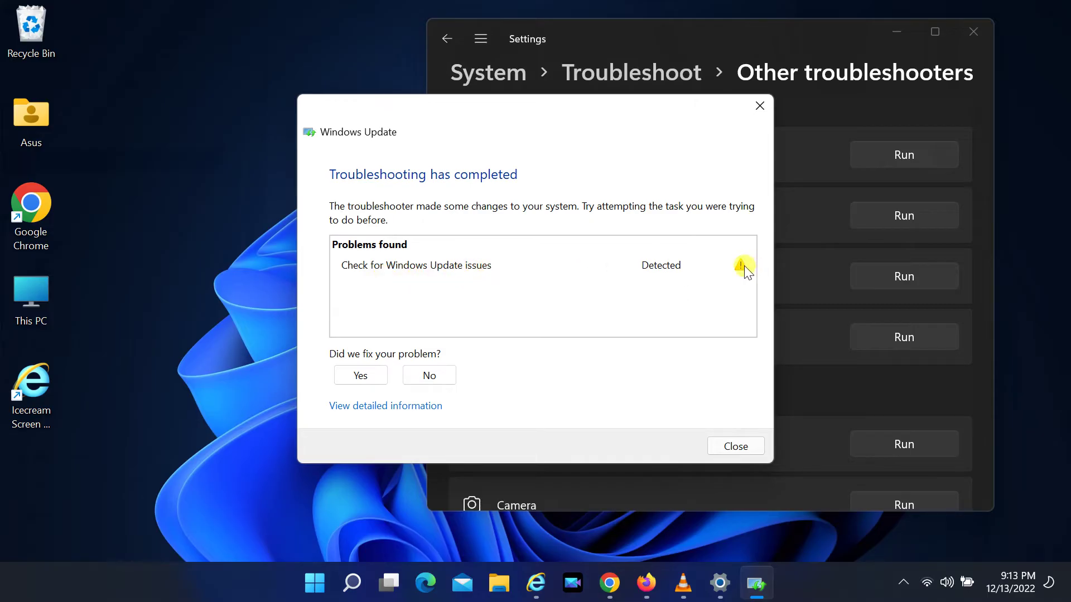
- Open the detailed report once the Windows Update troubleshooter finishes
click(409, 407)
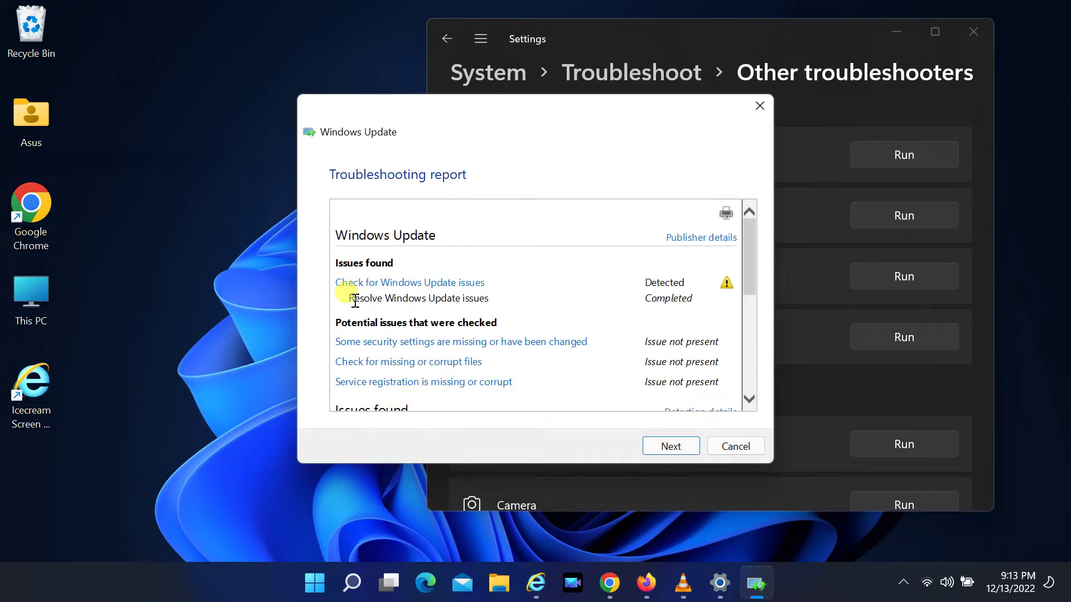
drag(349, 299, 648, 292)
click(595, 301)
mouse_move(754, 268)
mouse_down()
mouse_move(753, 292)
mouse_move(750, 251)
mouse_up()
scroll(619, 359, down, 2)
scroll(620, 360, down, 2)
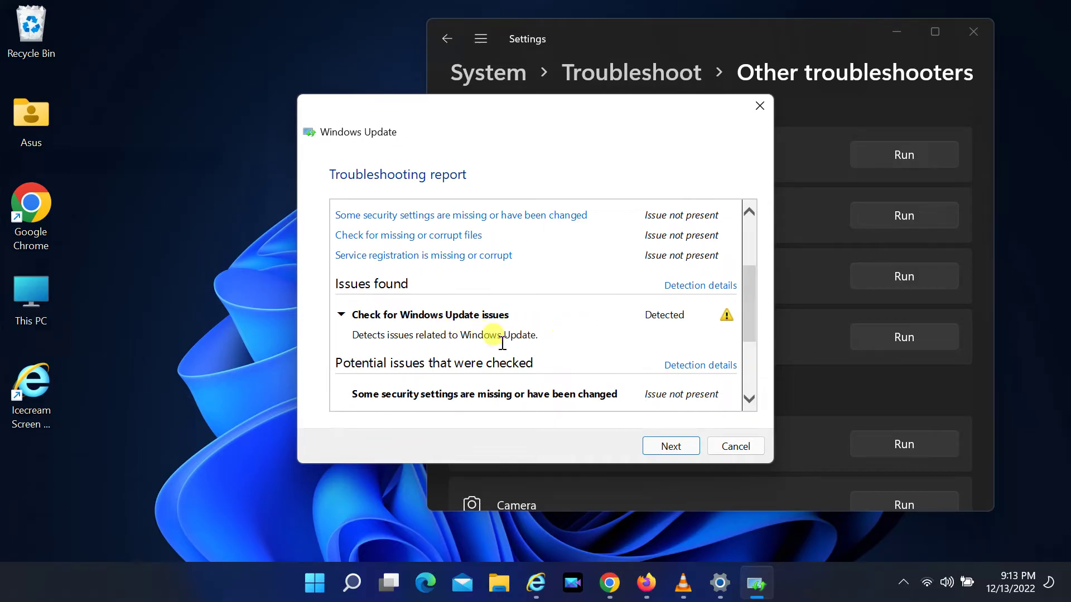
scroll(626, 367, down, 2)
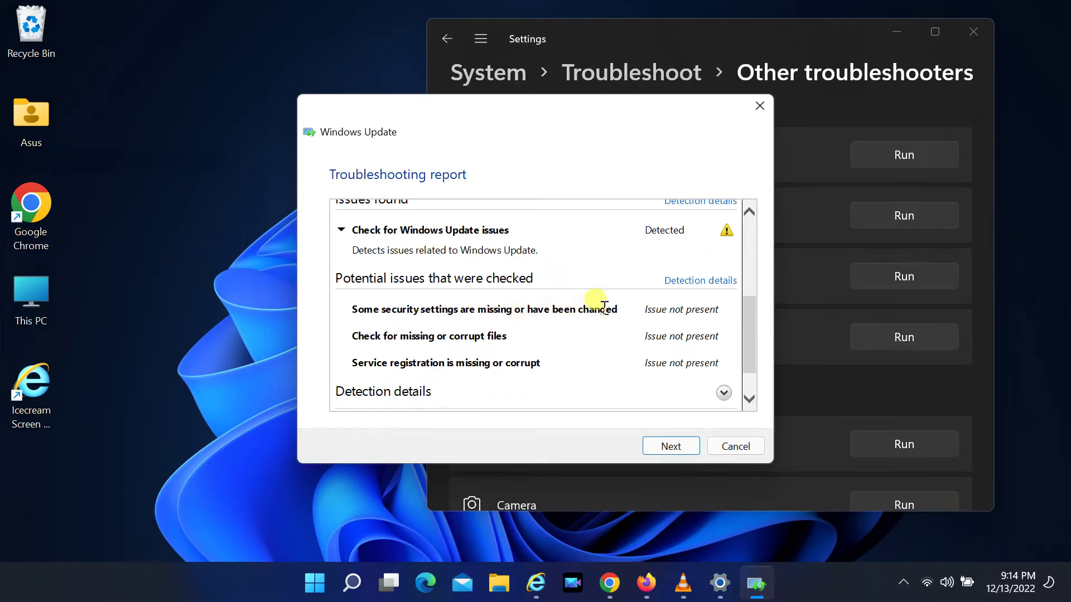
scroll(497, 324, down, 2)
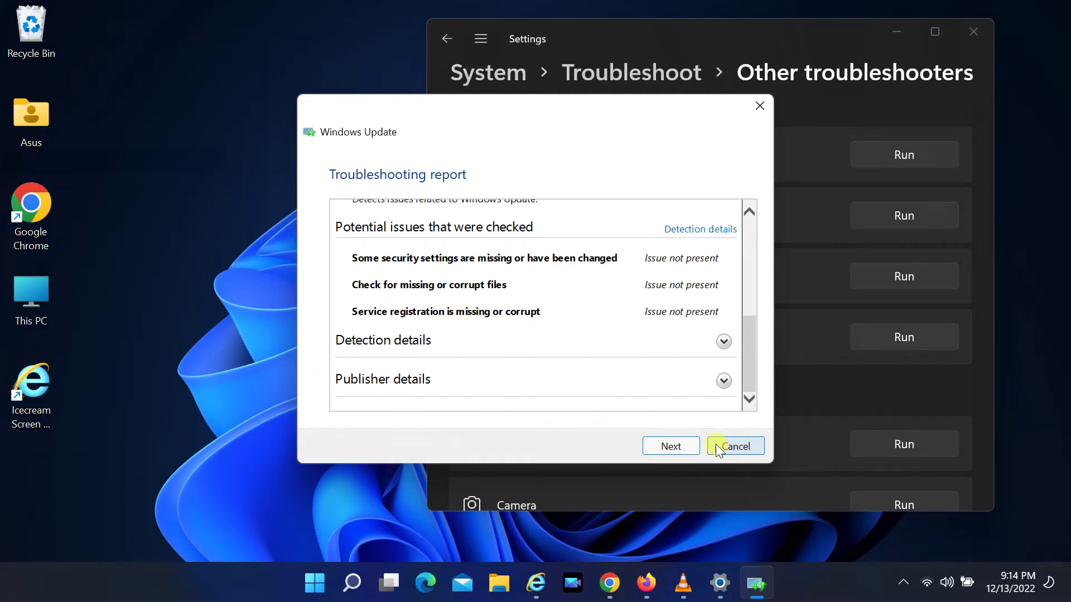
click(675, 445)
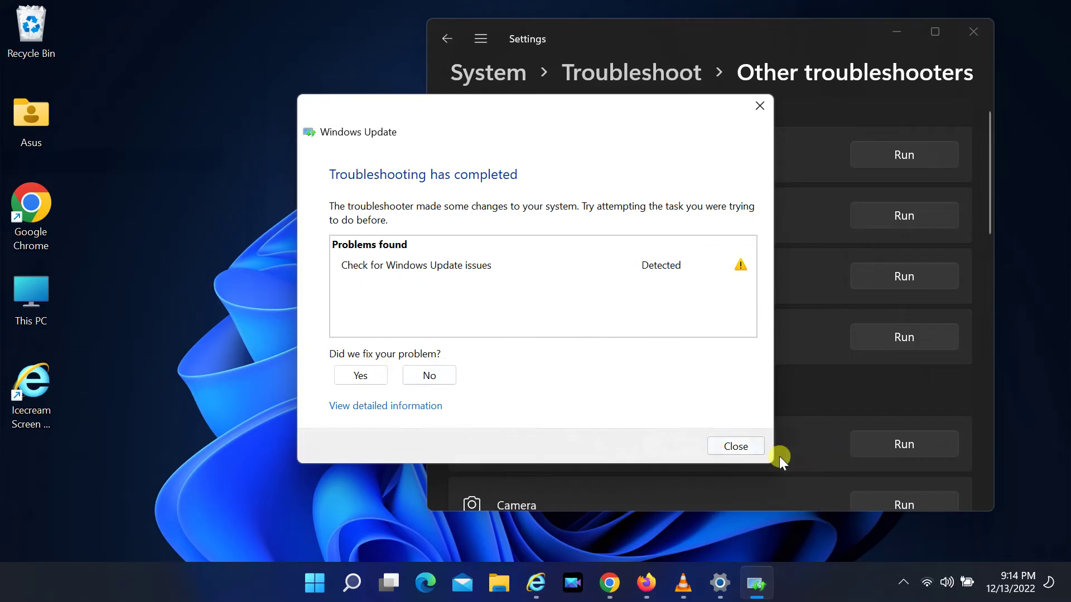
- Close the troubleshooter and Settings, then restart the PC from Start's power menu
click(740, 445)
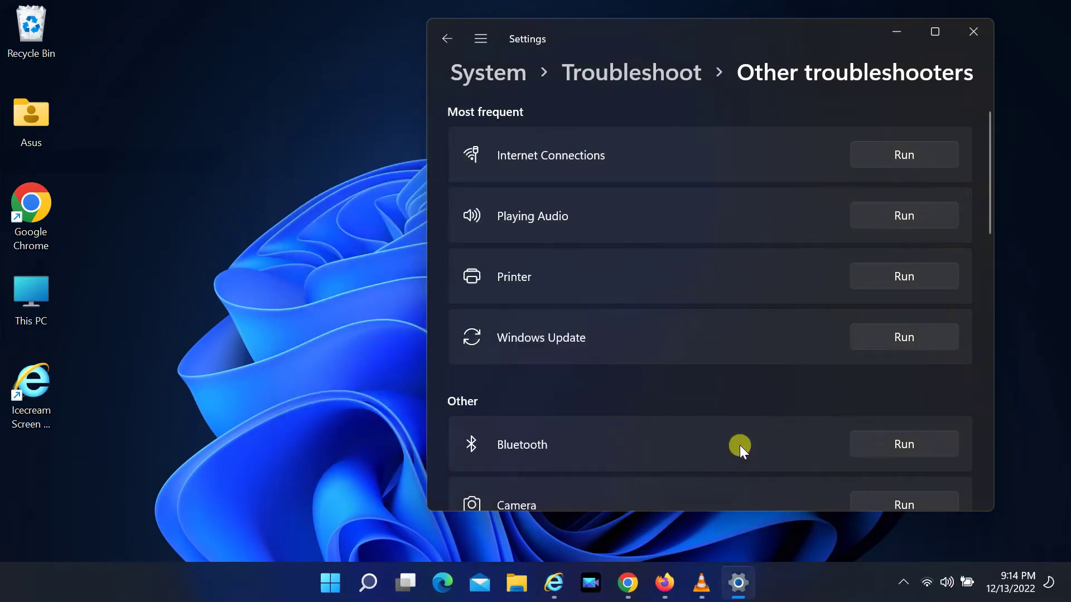
scroll(706, 396, down, 1)
scroll(706, 396, up, 2)
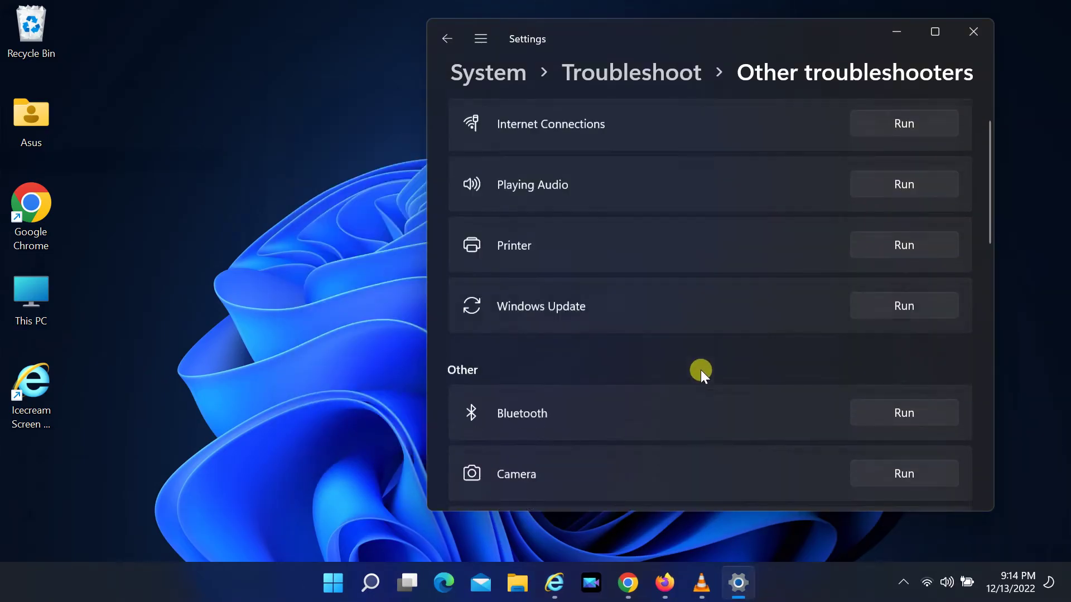
click(965, 35)
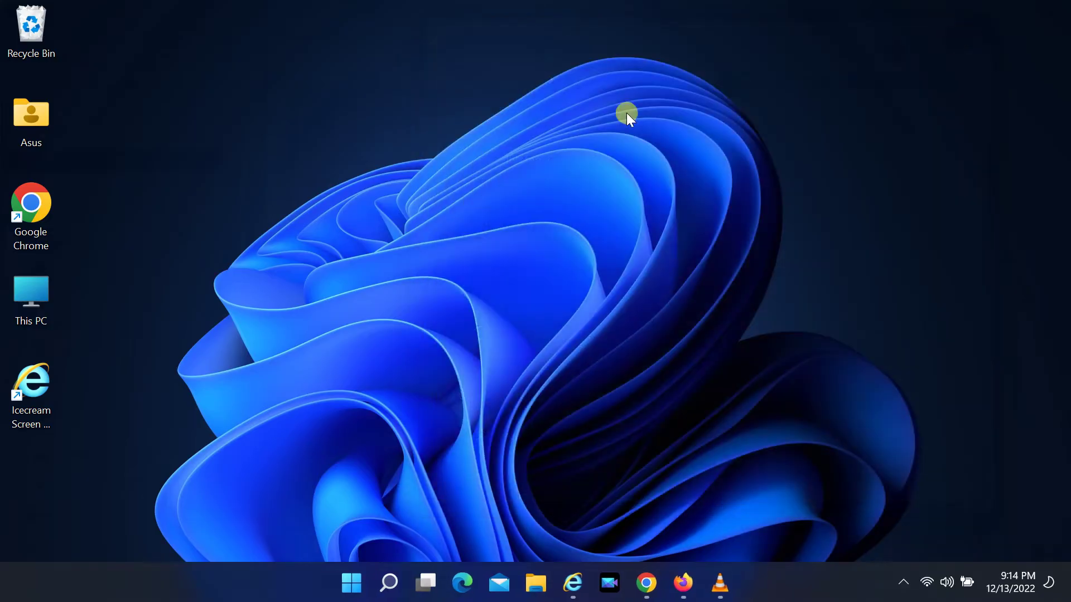
click(345, 583)
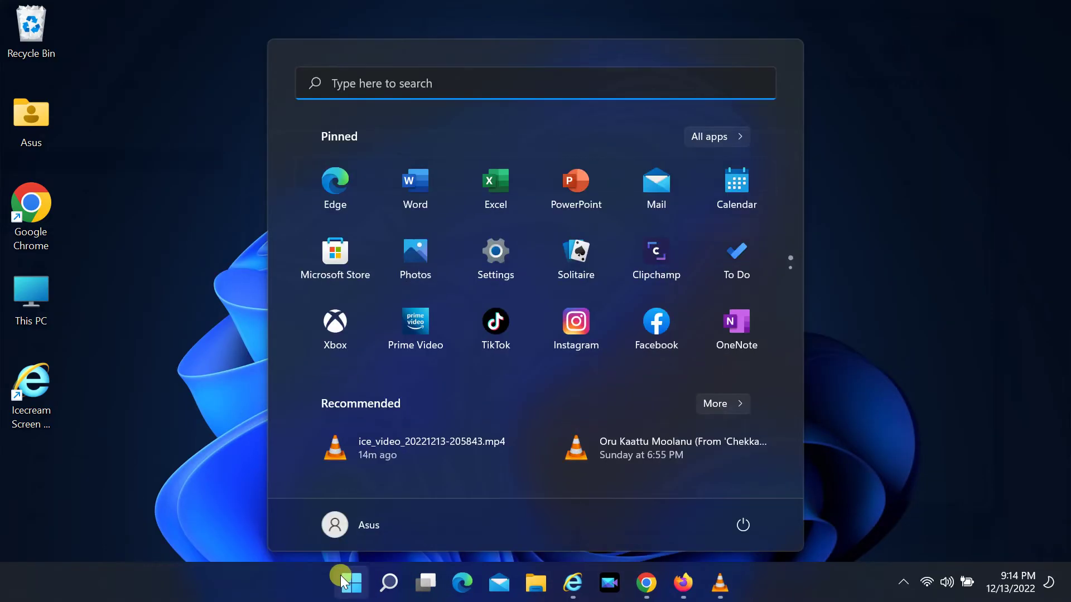
click(744, 524)
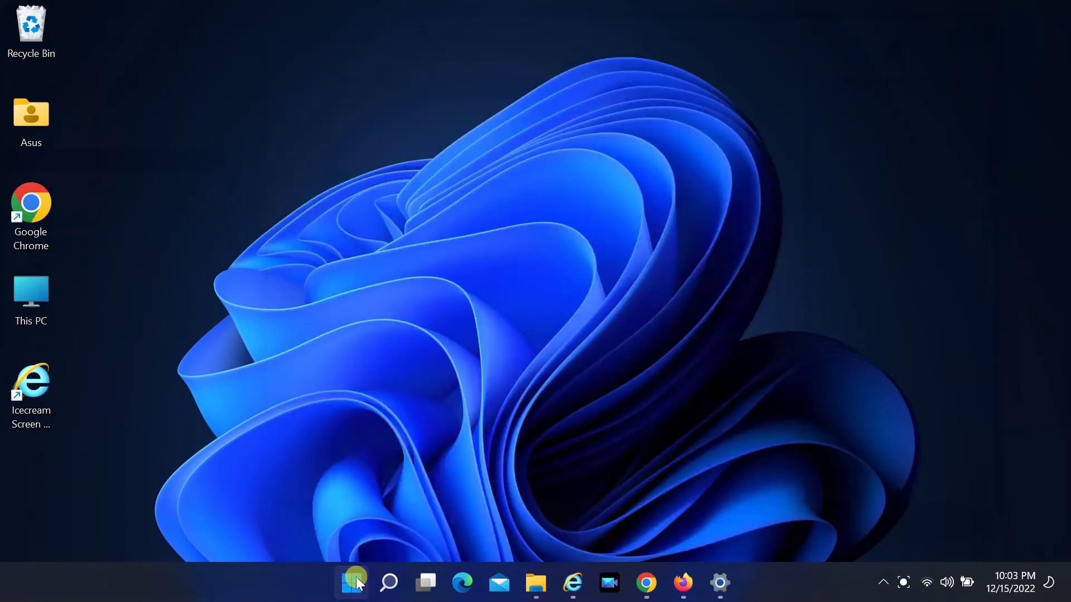
click(351, 582)
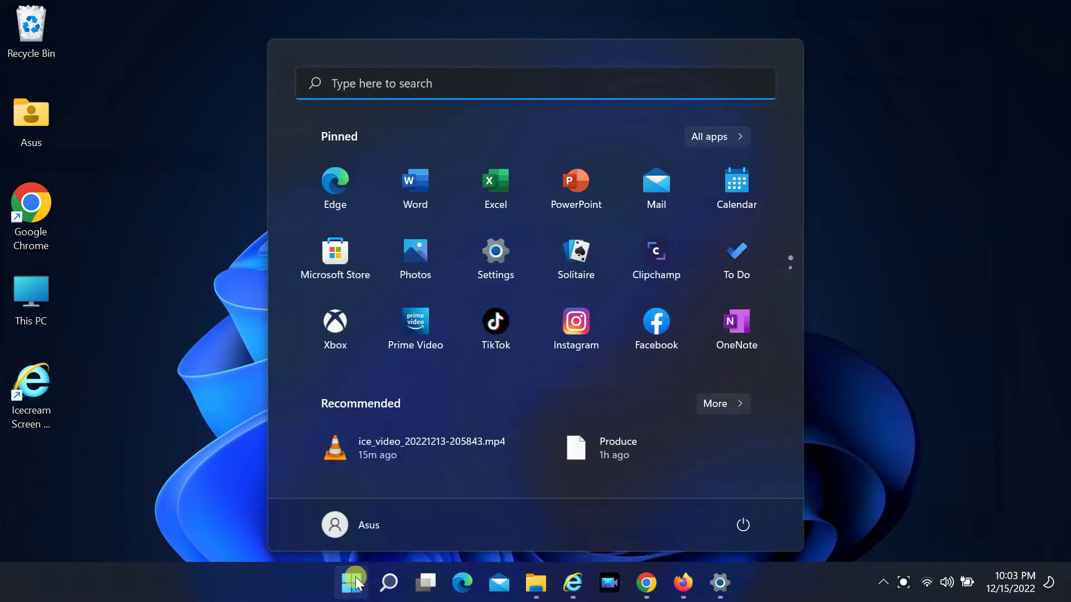
- Search for cmd and launch Command Prompt as administrator
click(369, 83)
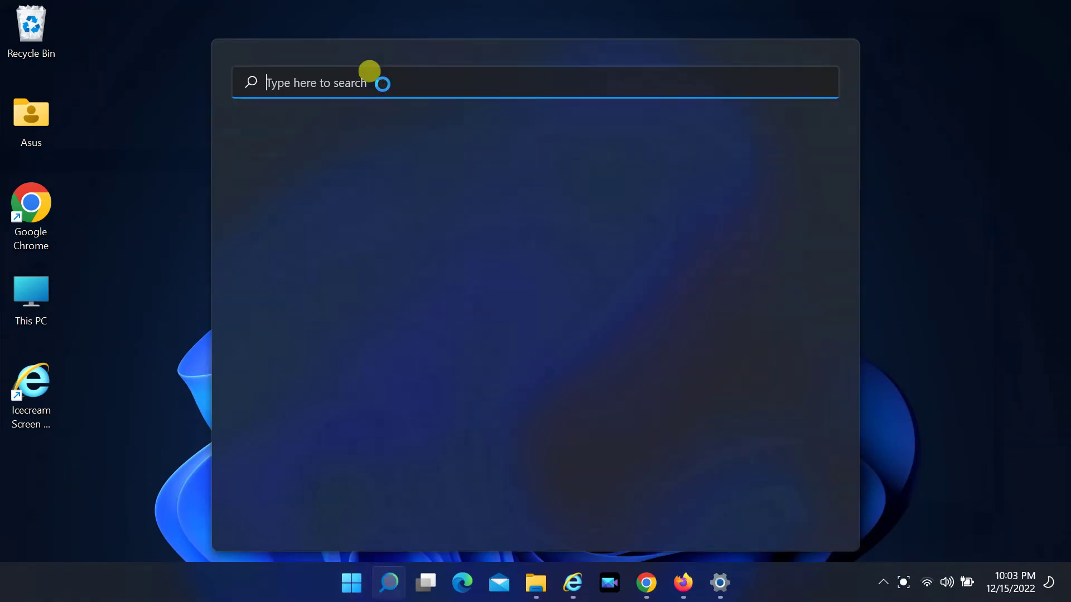
text(cmd)
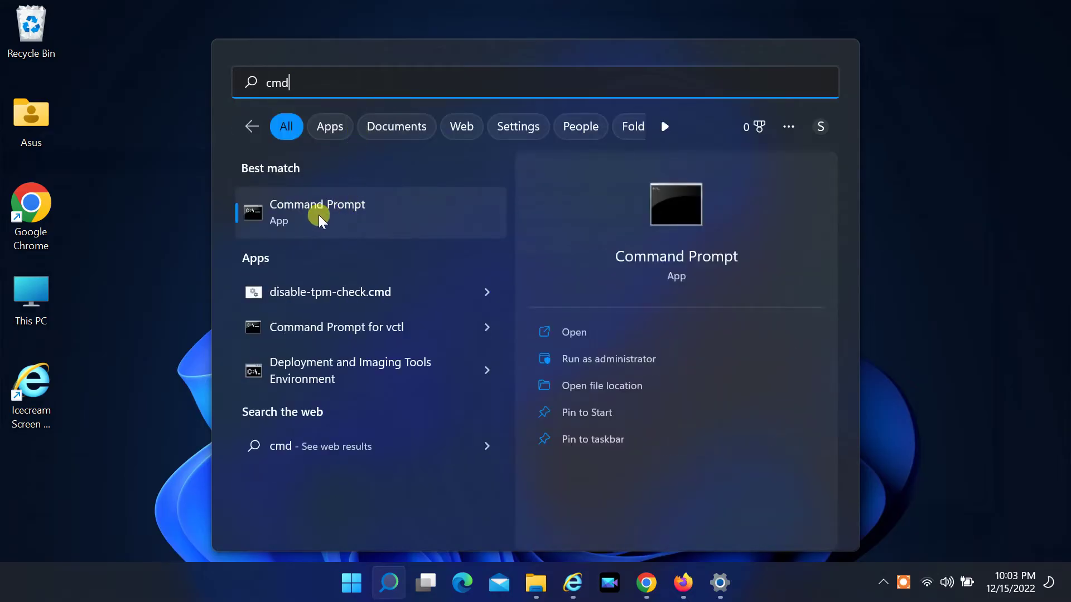
click(615, 359)
text(sfc /)
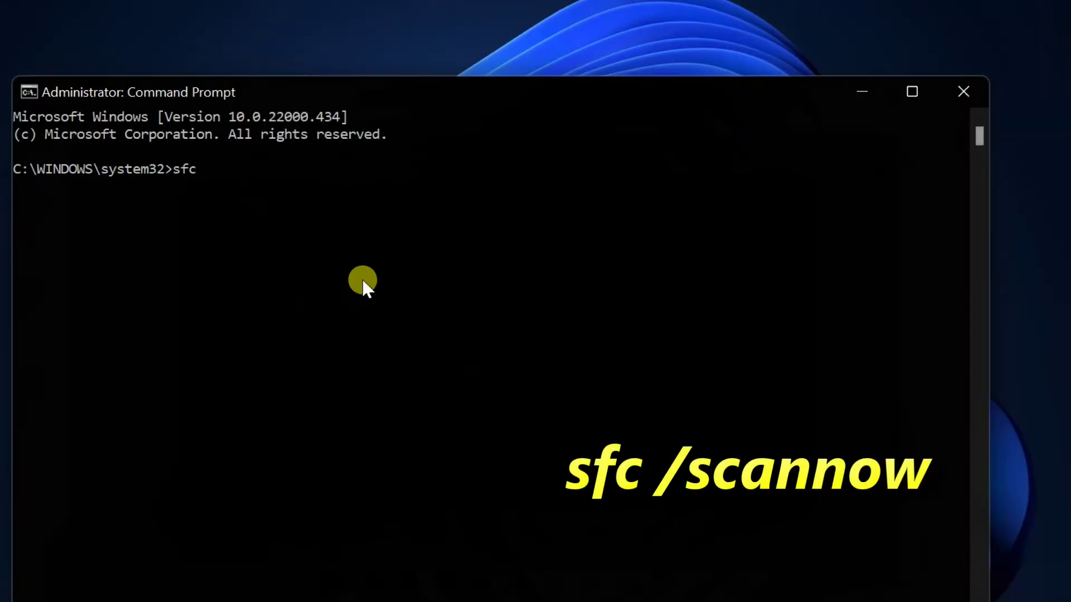
text(scan)
text(now)
- Run sfc /scannow until verification reaches 100% with no integrity violations
key(Return)
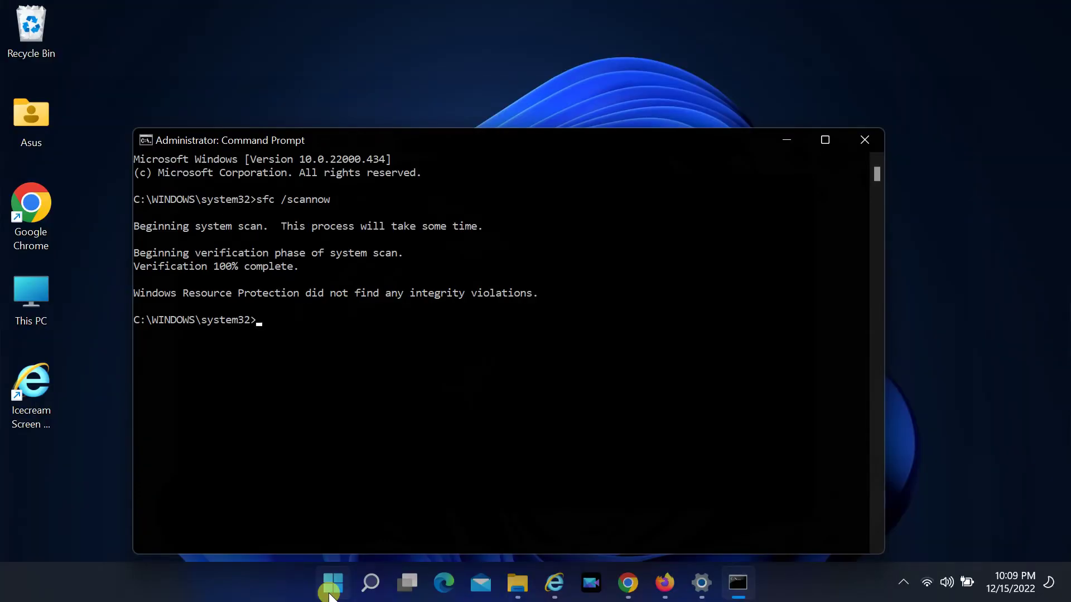
click(332, 583)
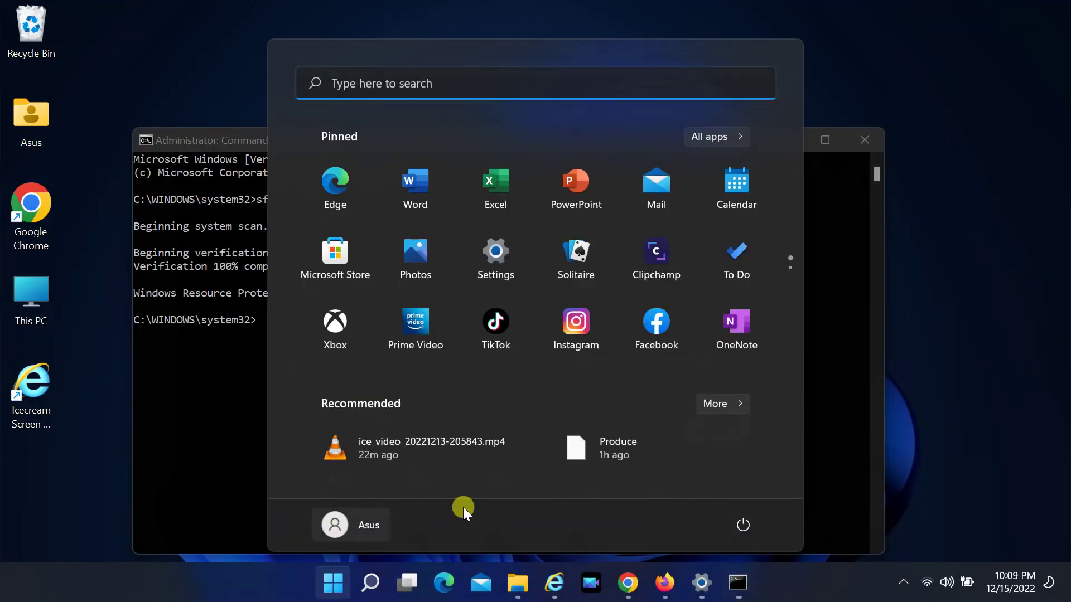
- Restart the PC from Start's power menu, then search for Command Prompt again
click(849, 135)
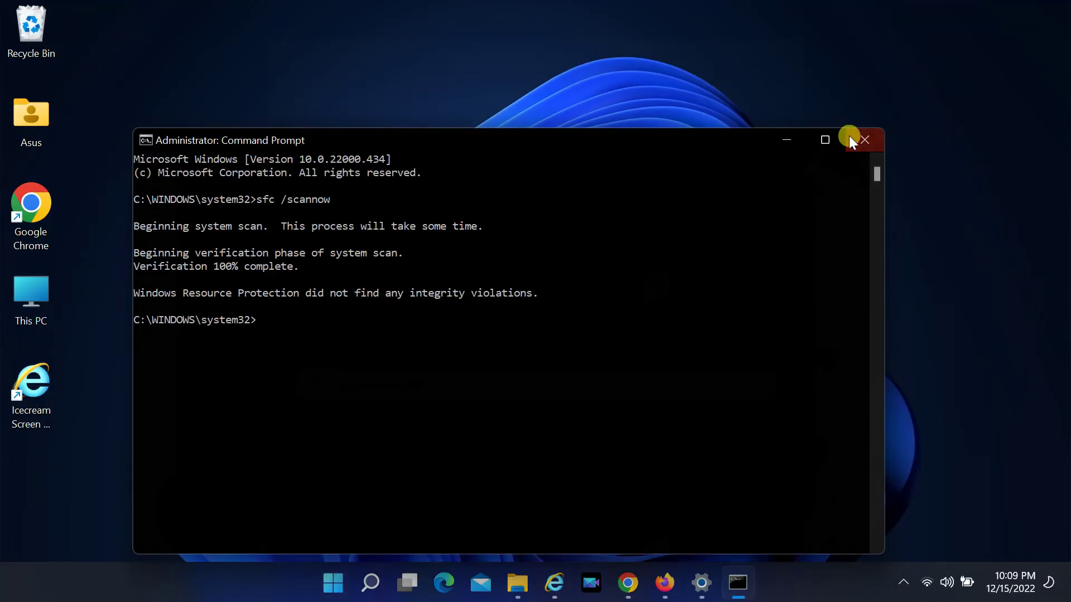
click(332, 583)
click(739, 527)
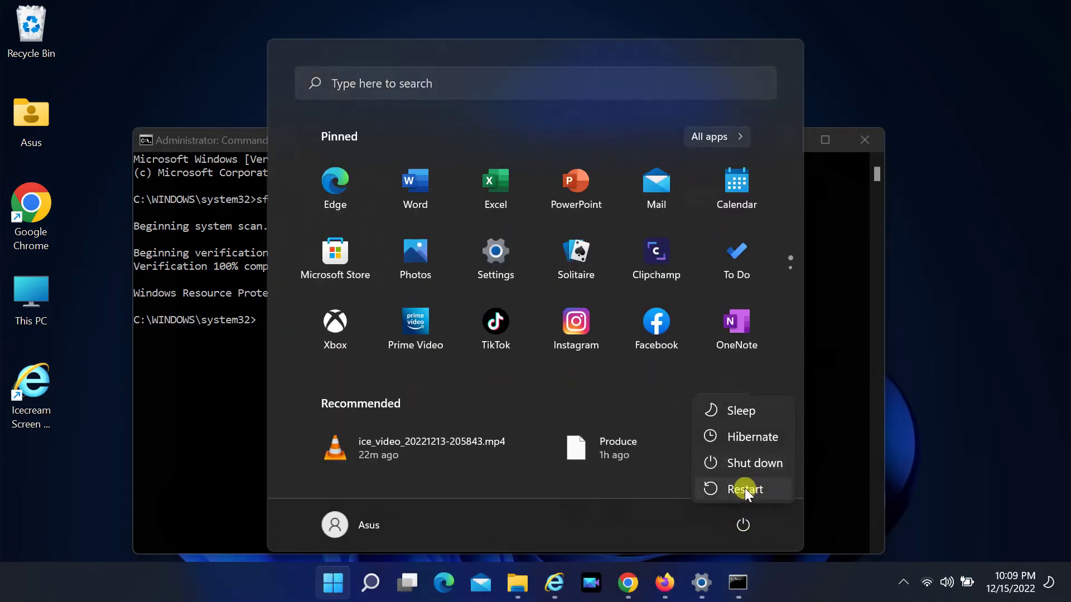
click(744, 487)
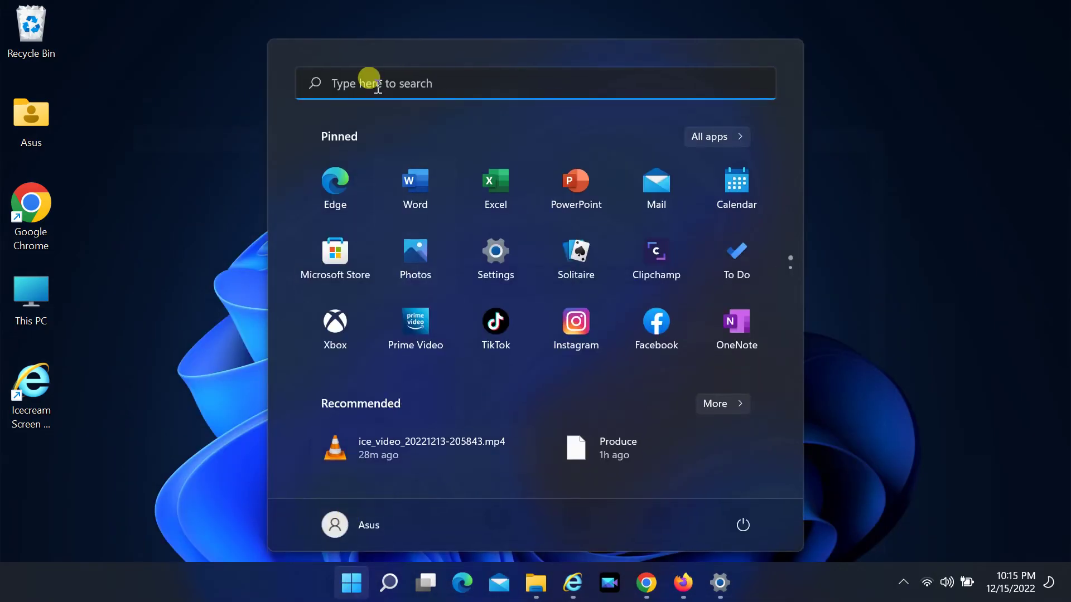
click(377, 86)
text(cmd)
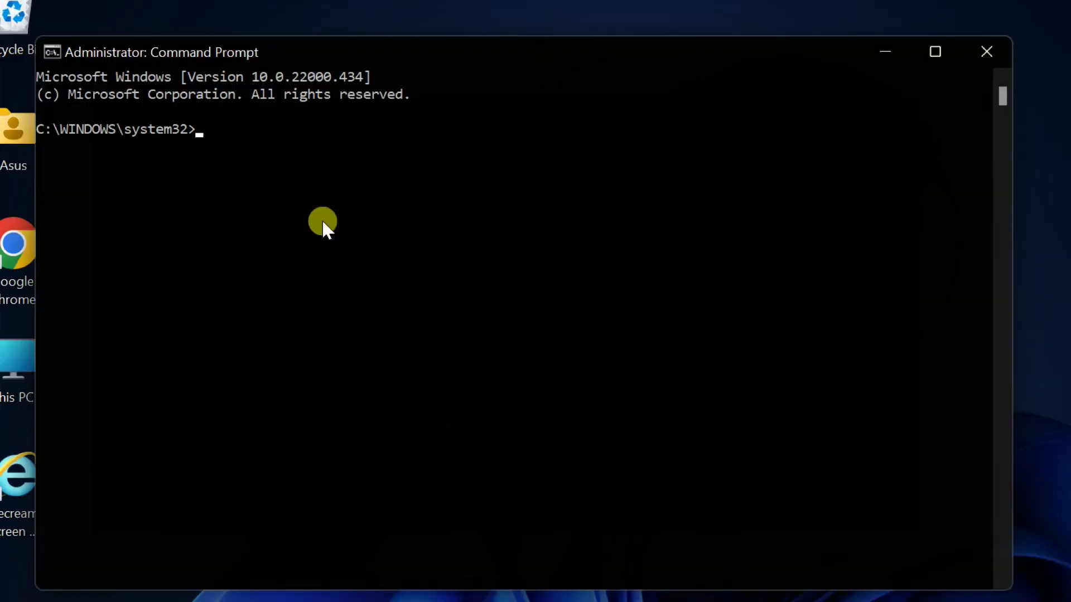
text(DISM /Online /Cleanup-Image /CheckHealth)
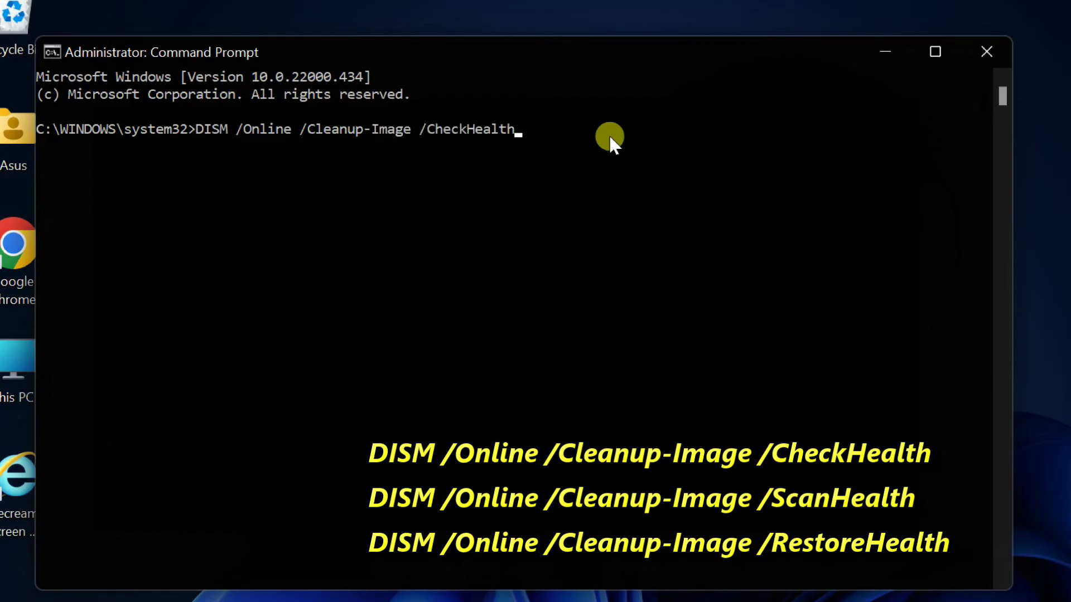
- Run DISM /Online /Cleanup-Image /CheckHealth, then /ScanHealth, both reporting no corruption
key(Return)
text(DI)
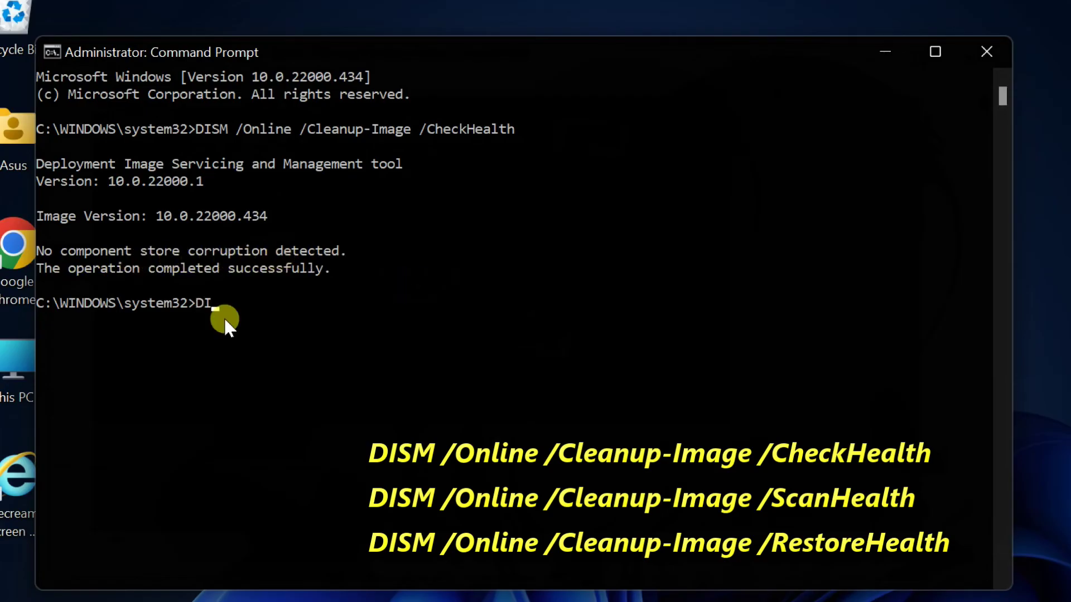
text(SM /Online /Cleanup-)
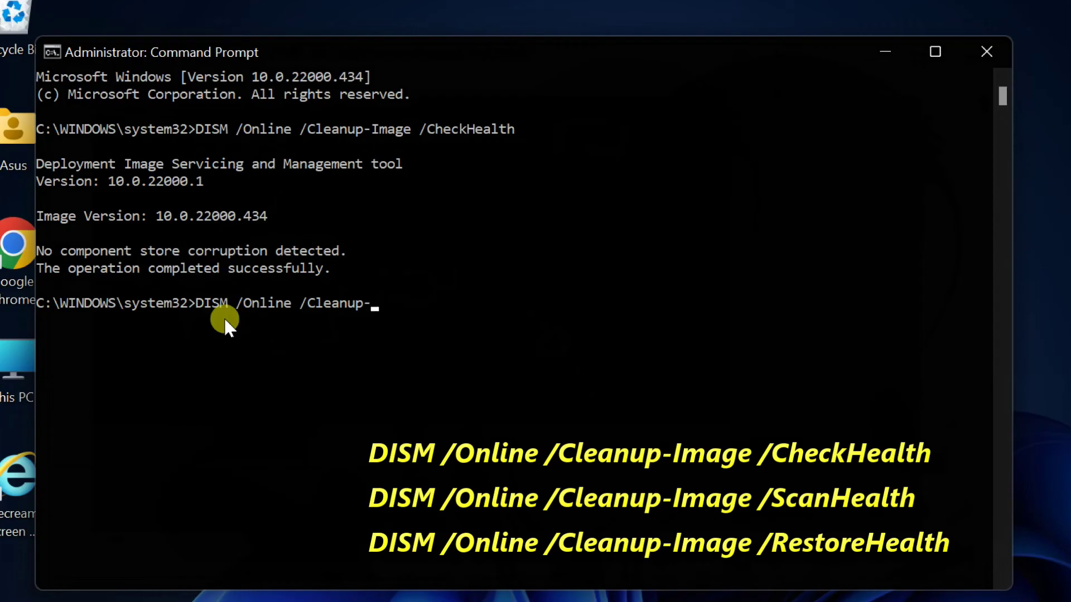
text(Image /ScanHea)
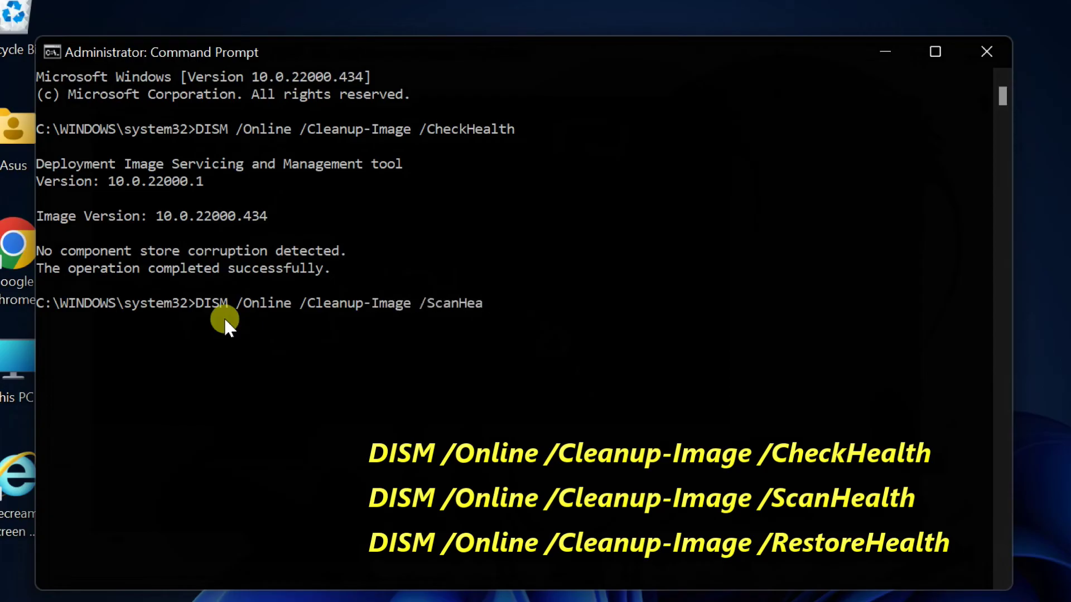
text(lth)
key(Return)
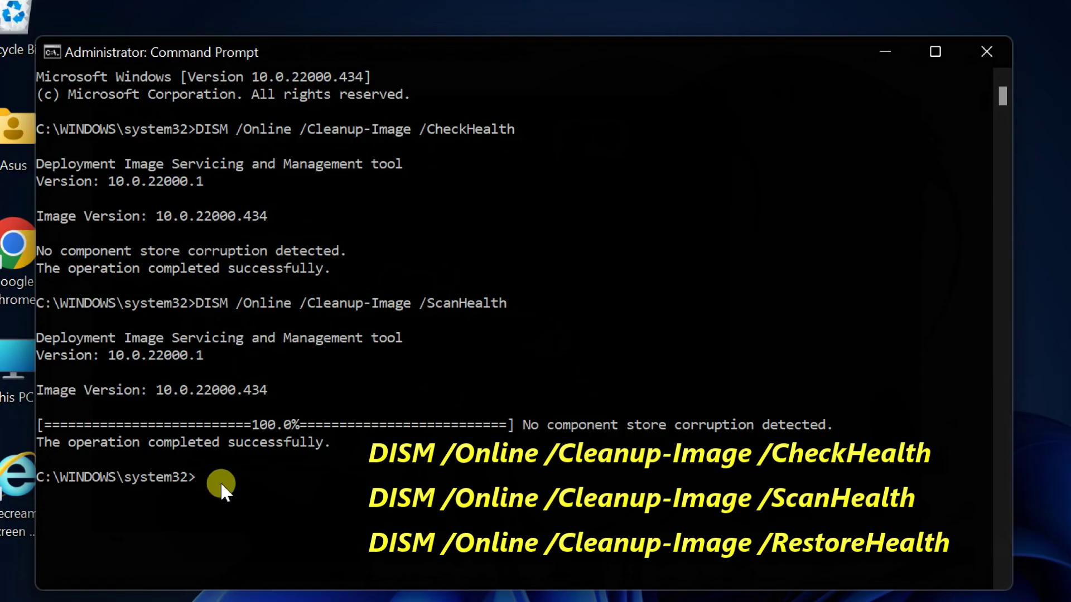
text(DISM /Online /)
text(Cleanup-Image /Rest)
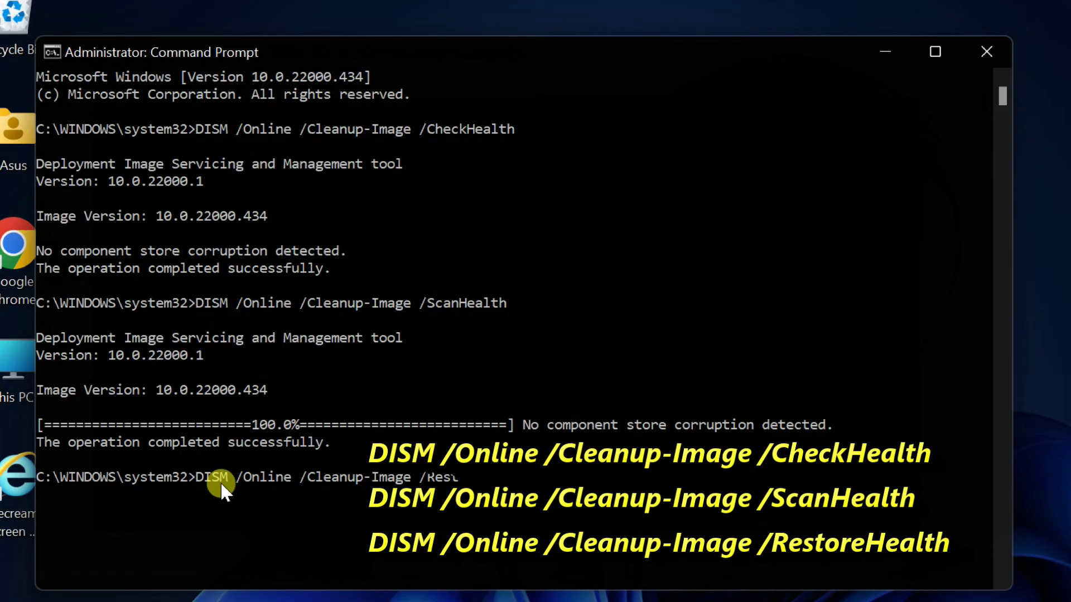
text(oreHealth)
- Start DISM /Online /Cleanup-Image /RestoreHealth to repair the component store
key(Return)
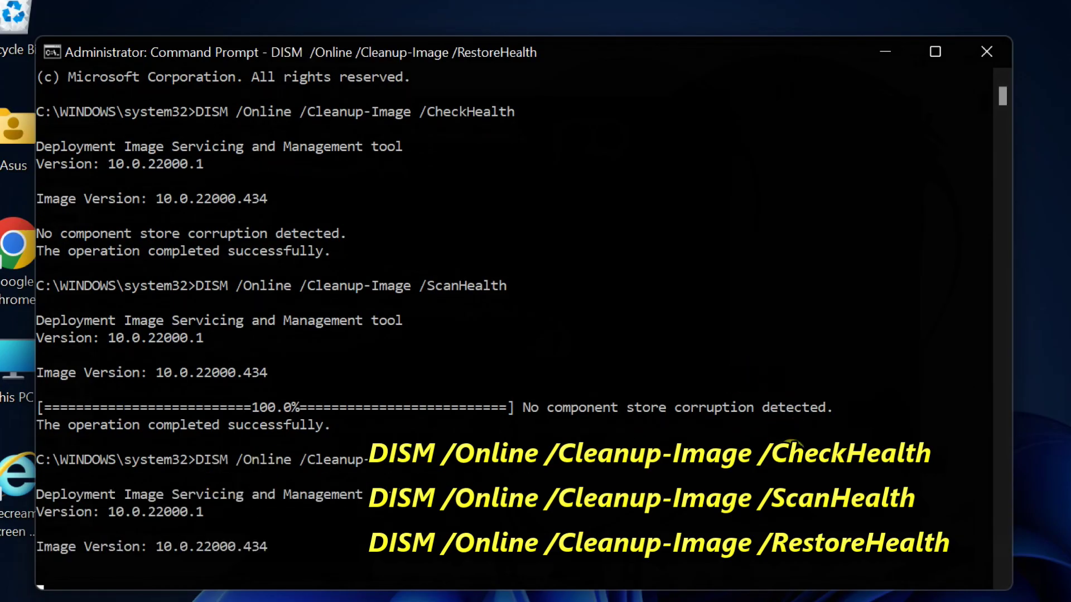